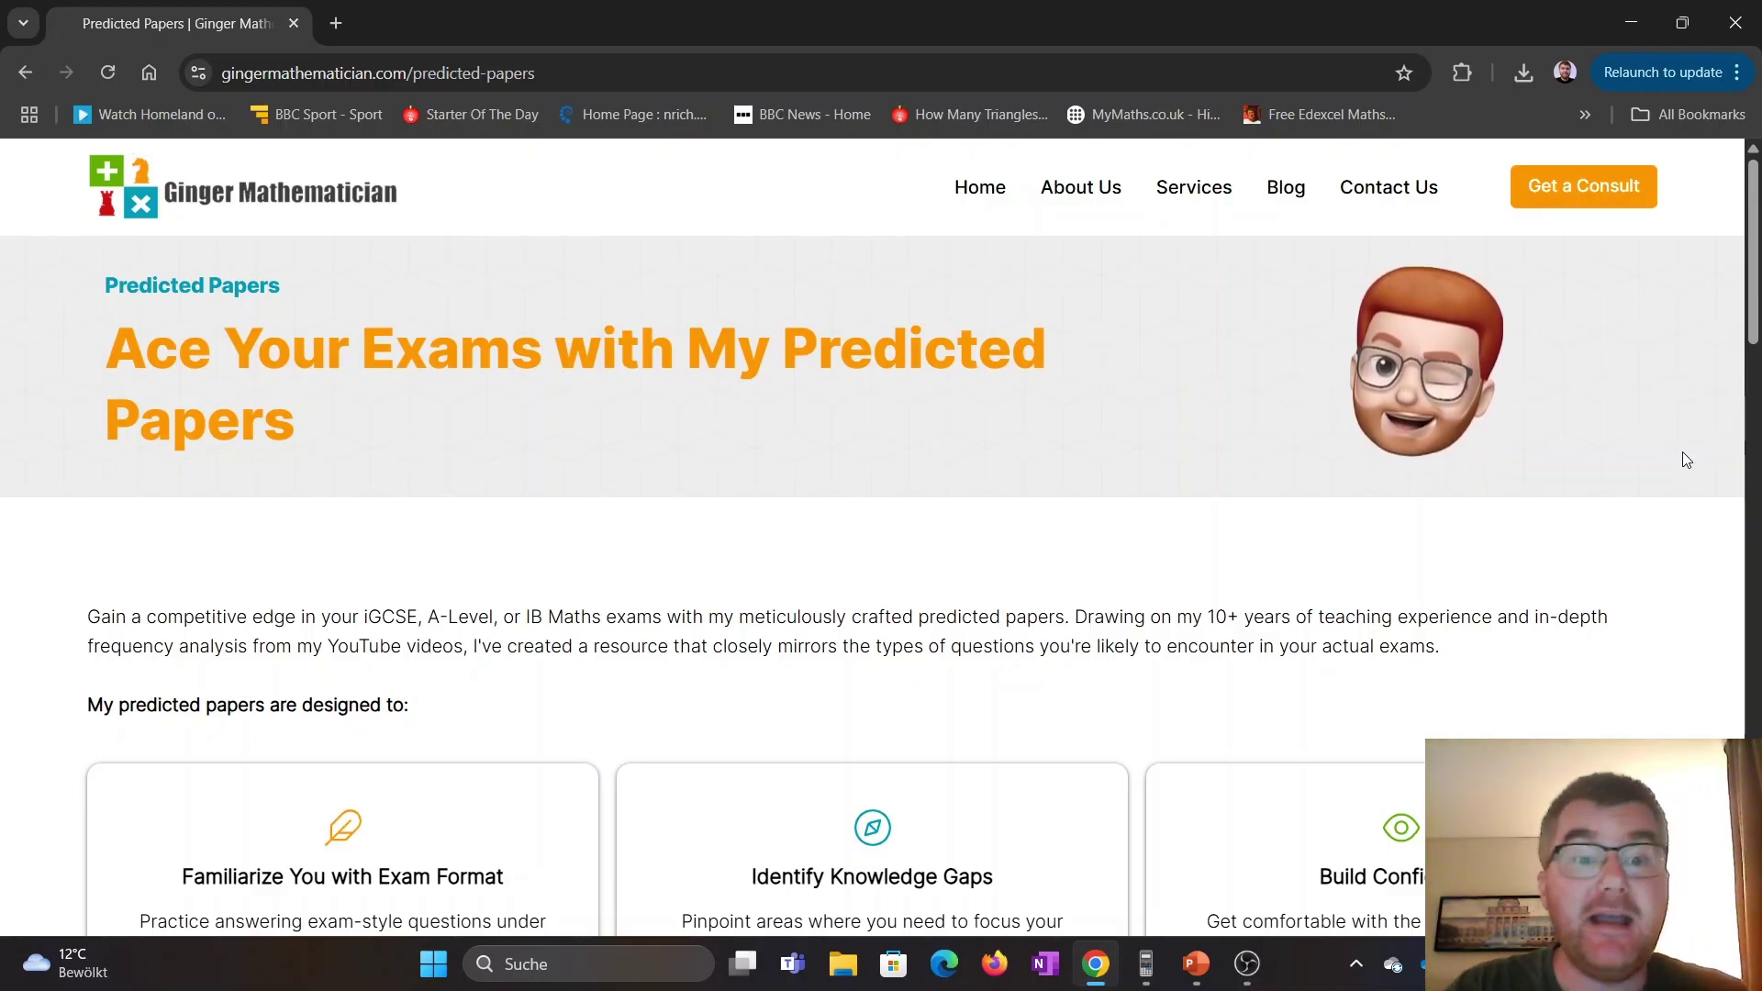
{"action": "scroll", "coordinate": [1445, 660], "scroll_direction": "down", "scroll_amount": 1}
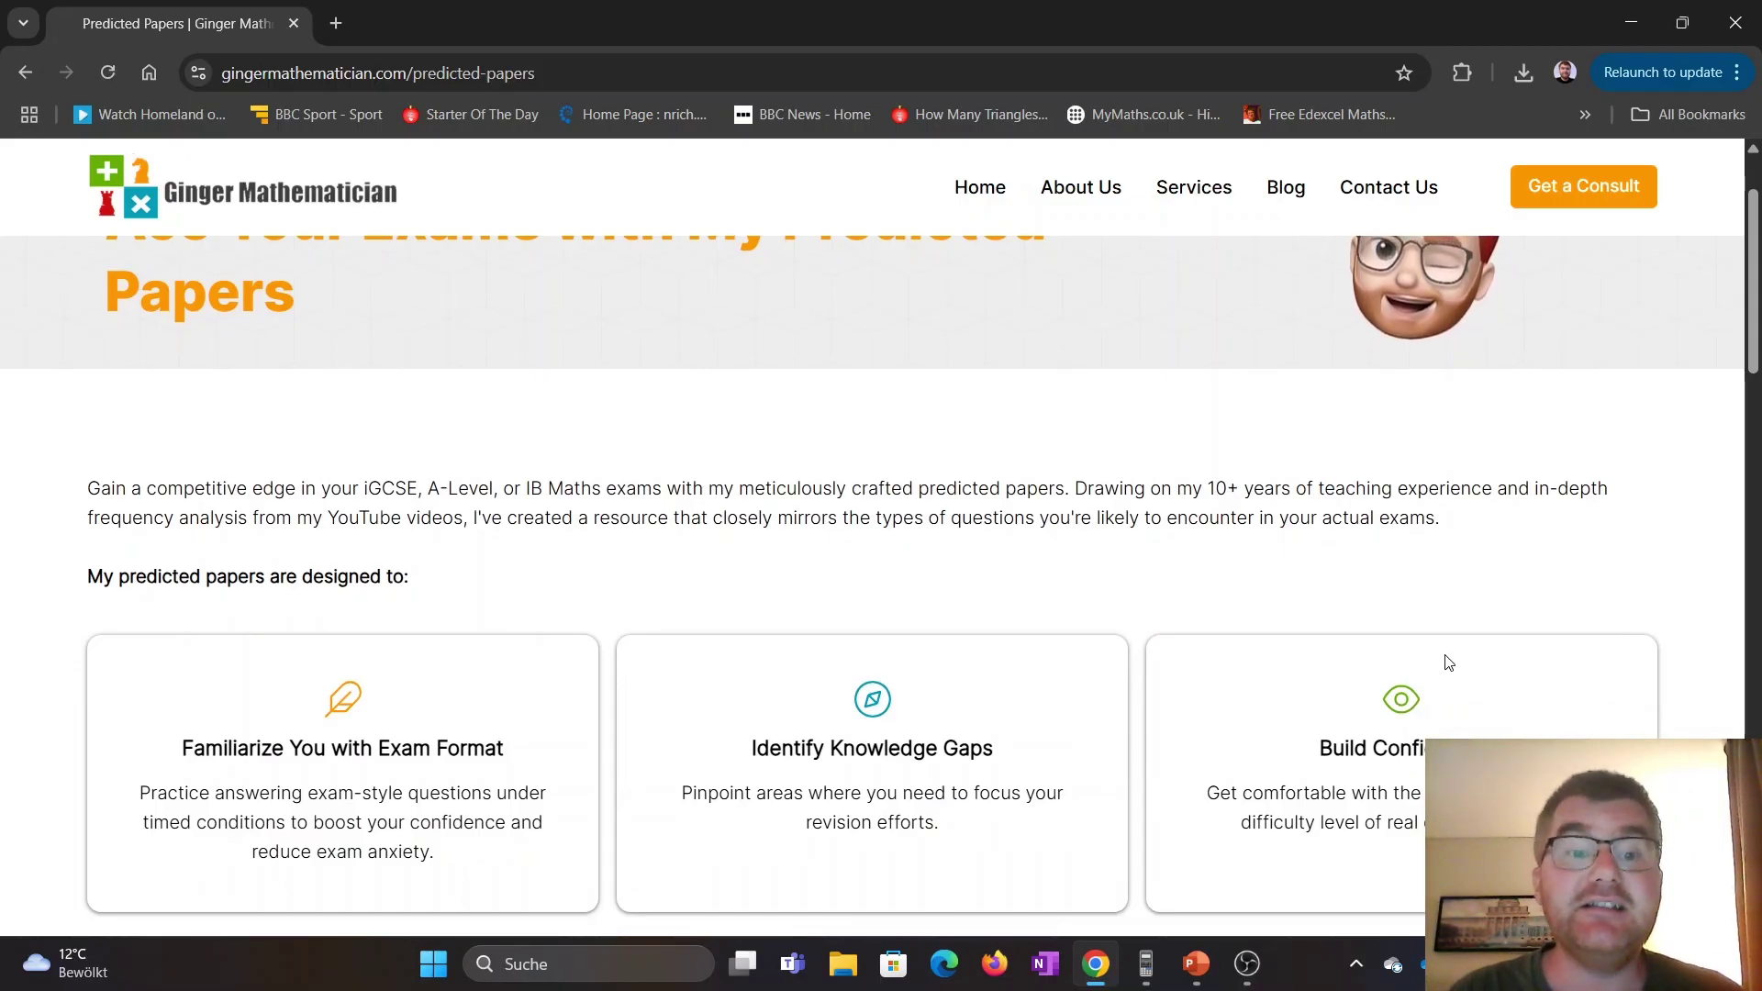
{"action": "scroll", "coordinate": [1445, 662], "scroll_direction": "down", "scroll_amount": 2}
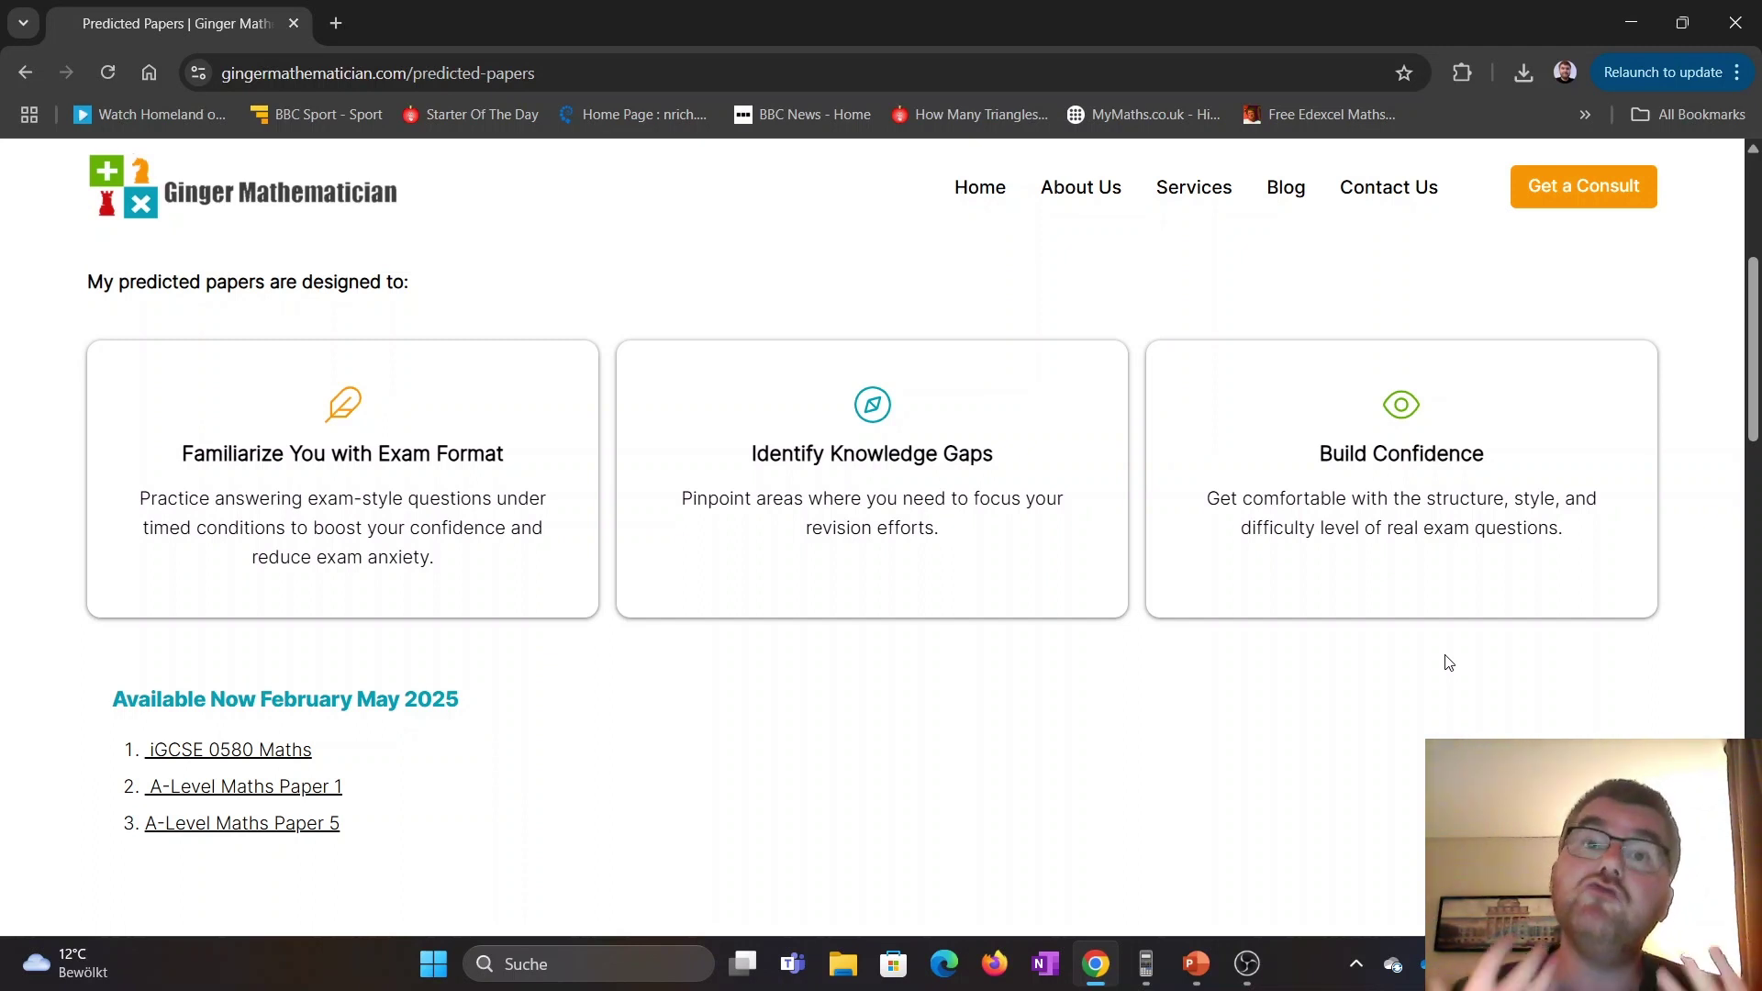
{"action": "scroll", "coordinate": [1447, 663], "scroll_direction": "down", "scroll_amount": 2}
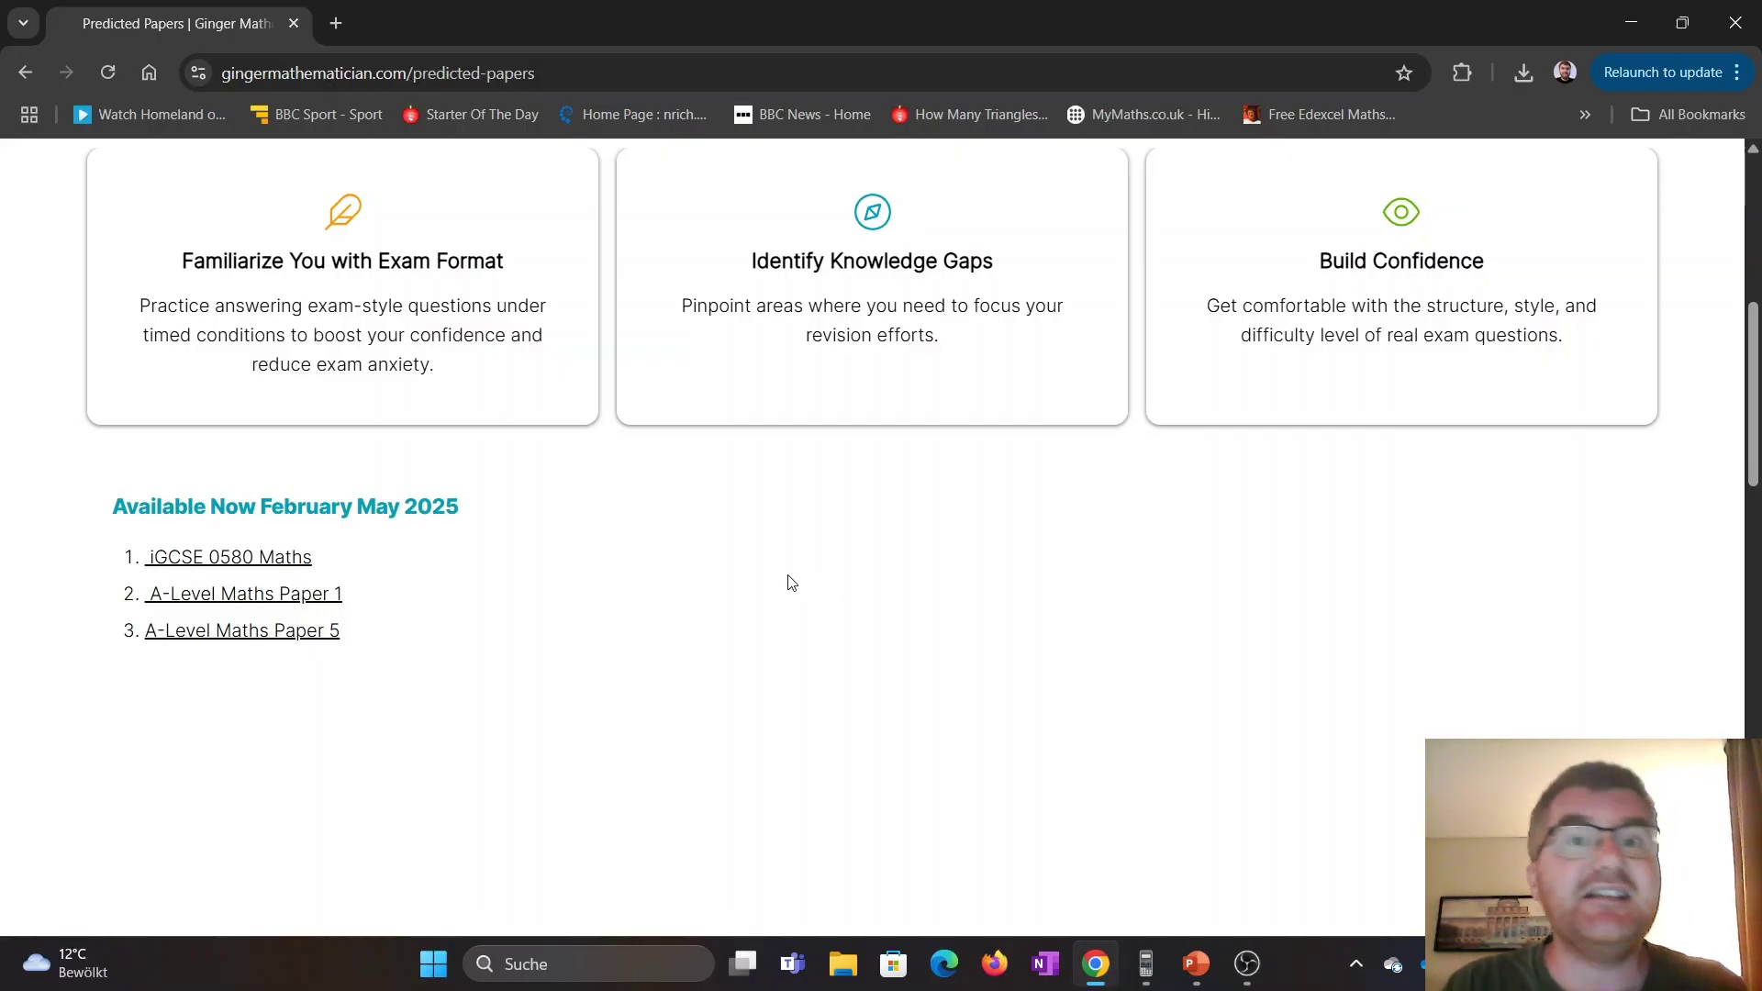
View the iGCSE 0580 Maths prediction papers product page, then close its tab.
{"action": "left_click", "coordinate": [262, 557]}
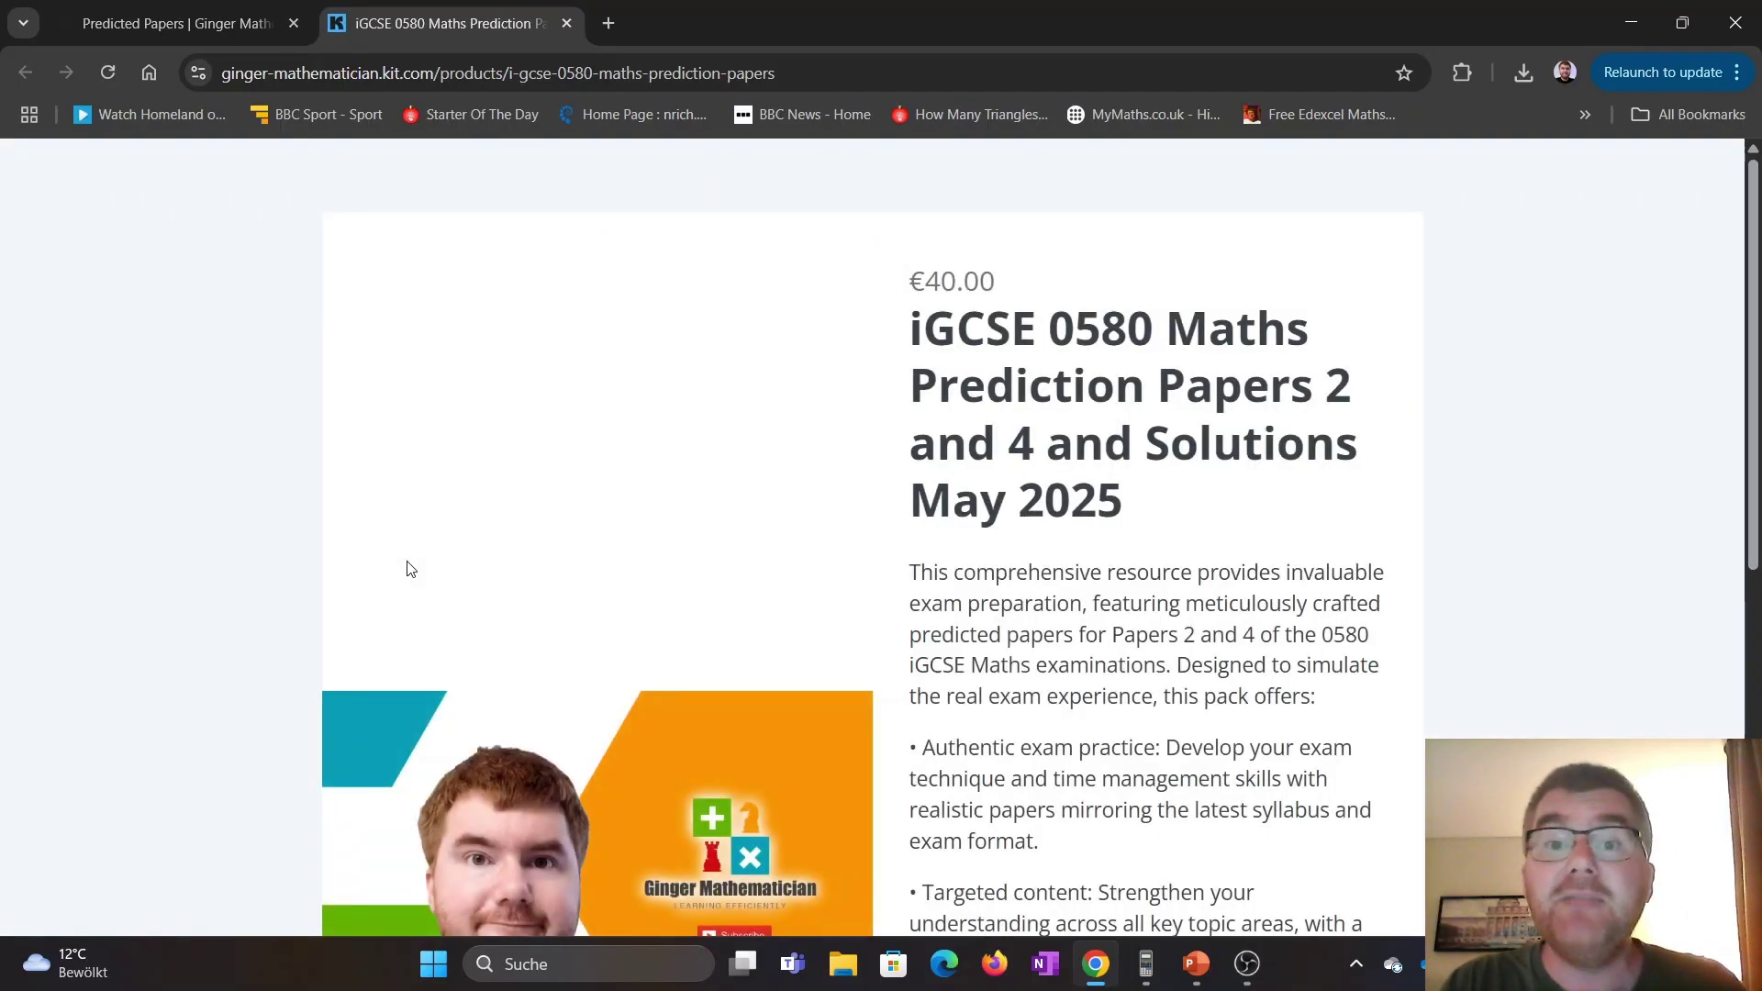
{"action": "scroll", "coordinate": [1482, 559], "scroll_direction": "down", "scroll_amount": 1}
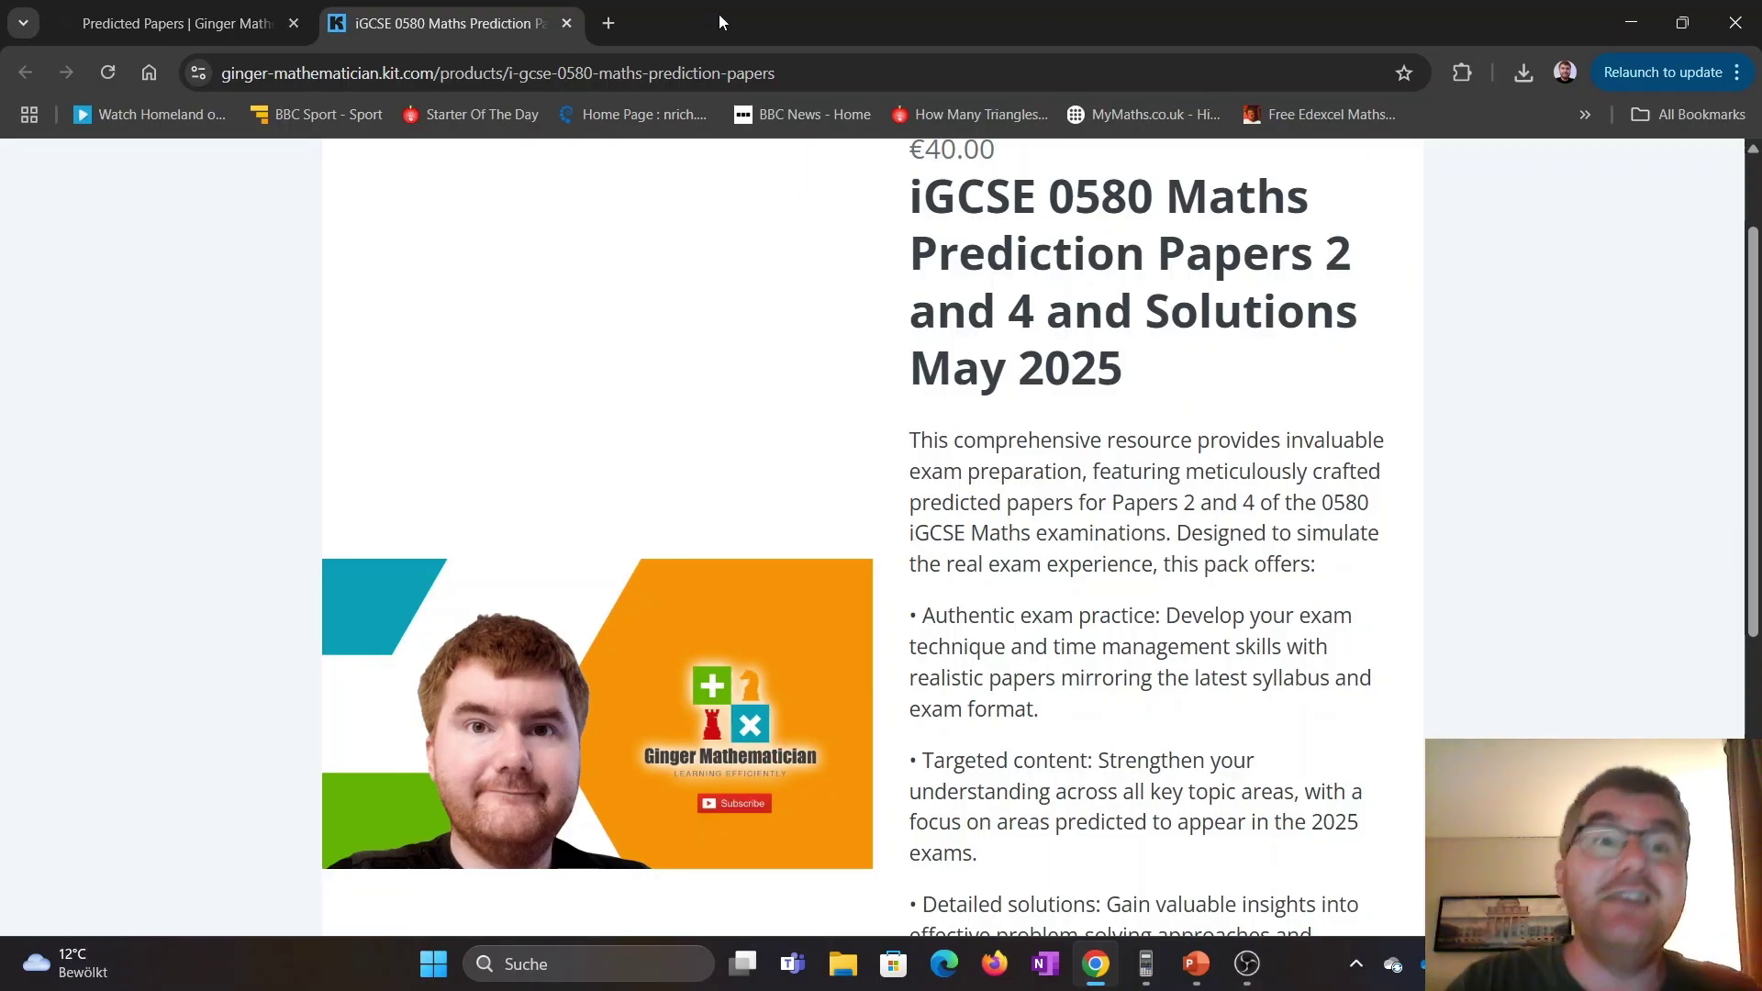
{"action": "left_click", "coordinate": [556, 30]}
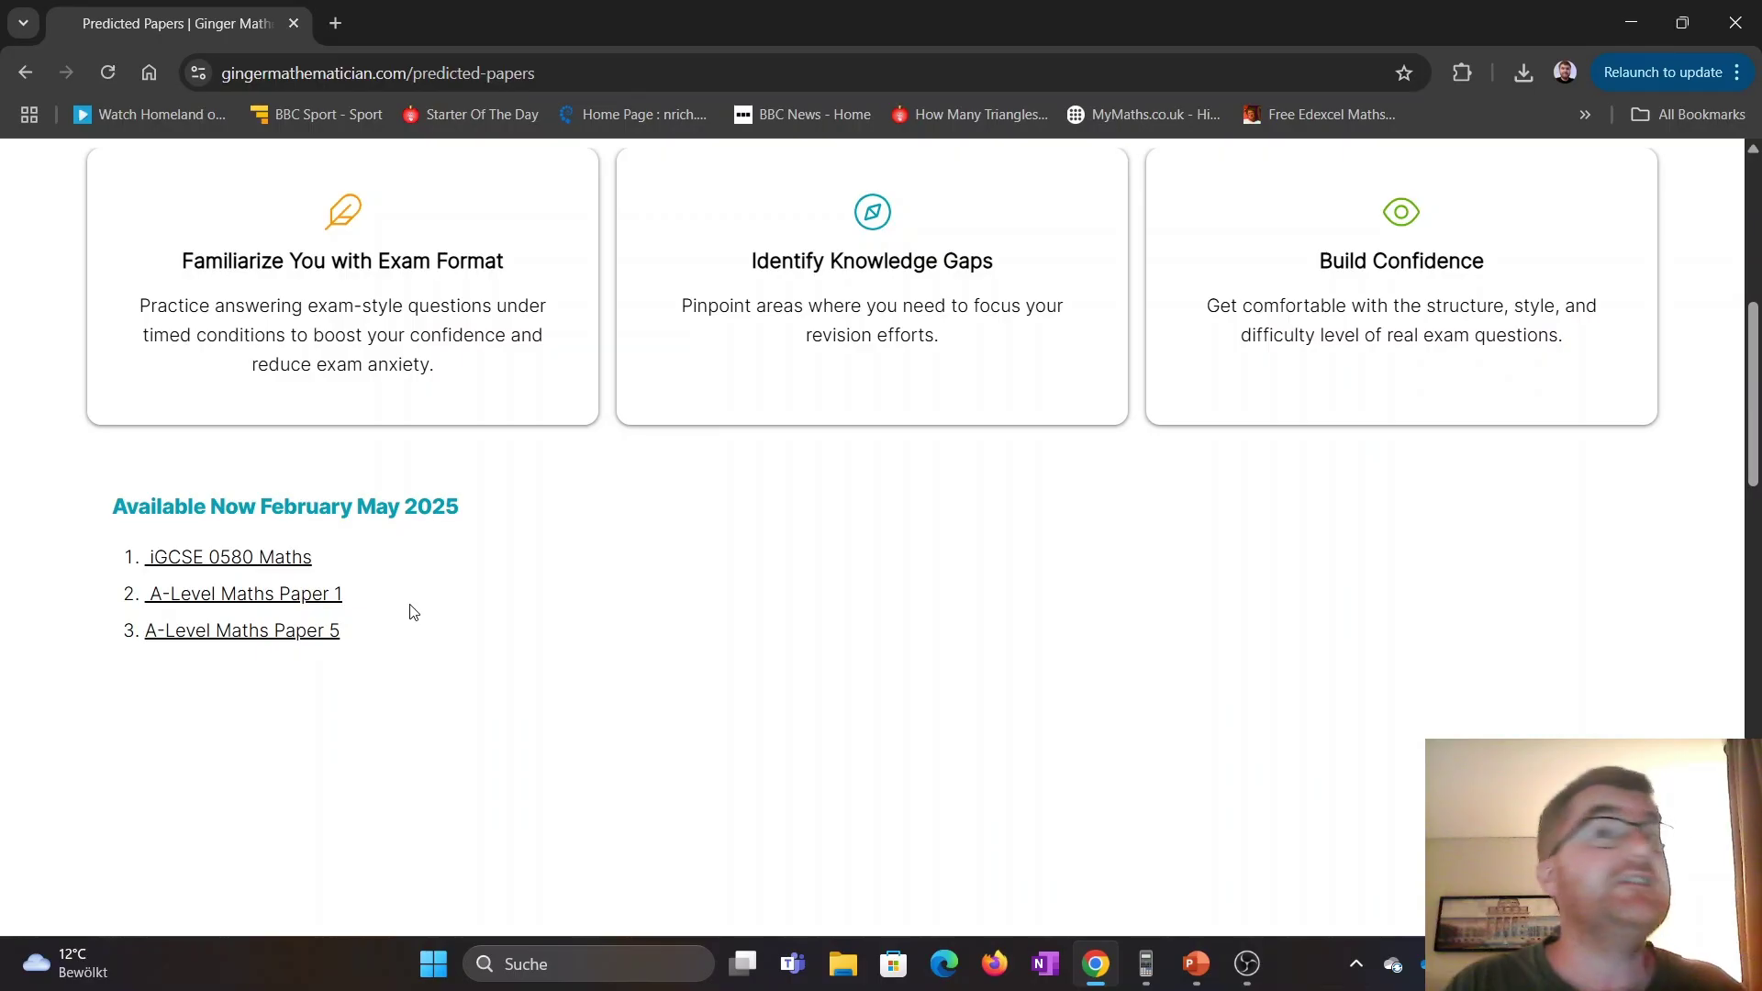
View the A-Level Maths Paper 1 prediction paper product page (€30.00) and return to the predicted-papers page.
{"action": "left_click", "coordinate": [333, 594]}
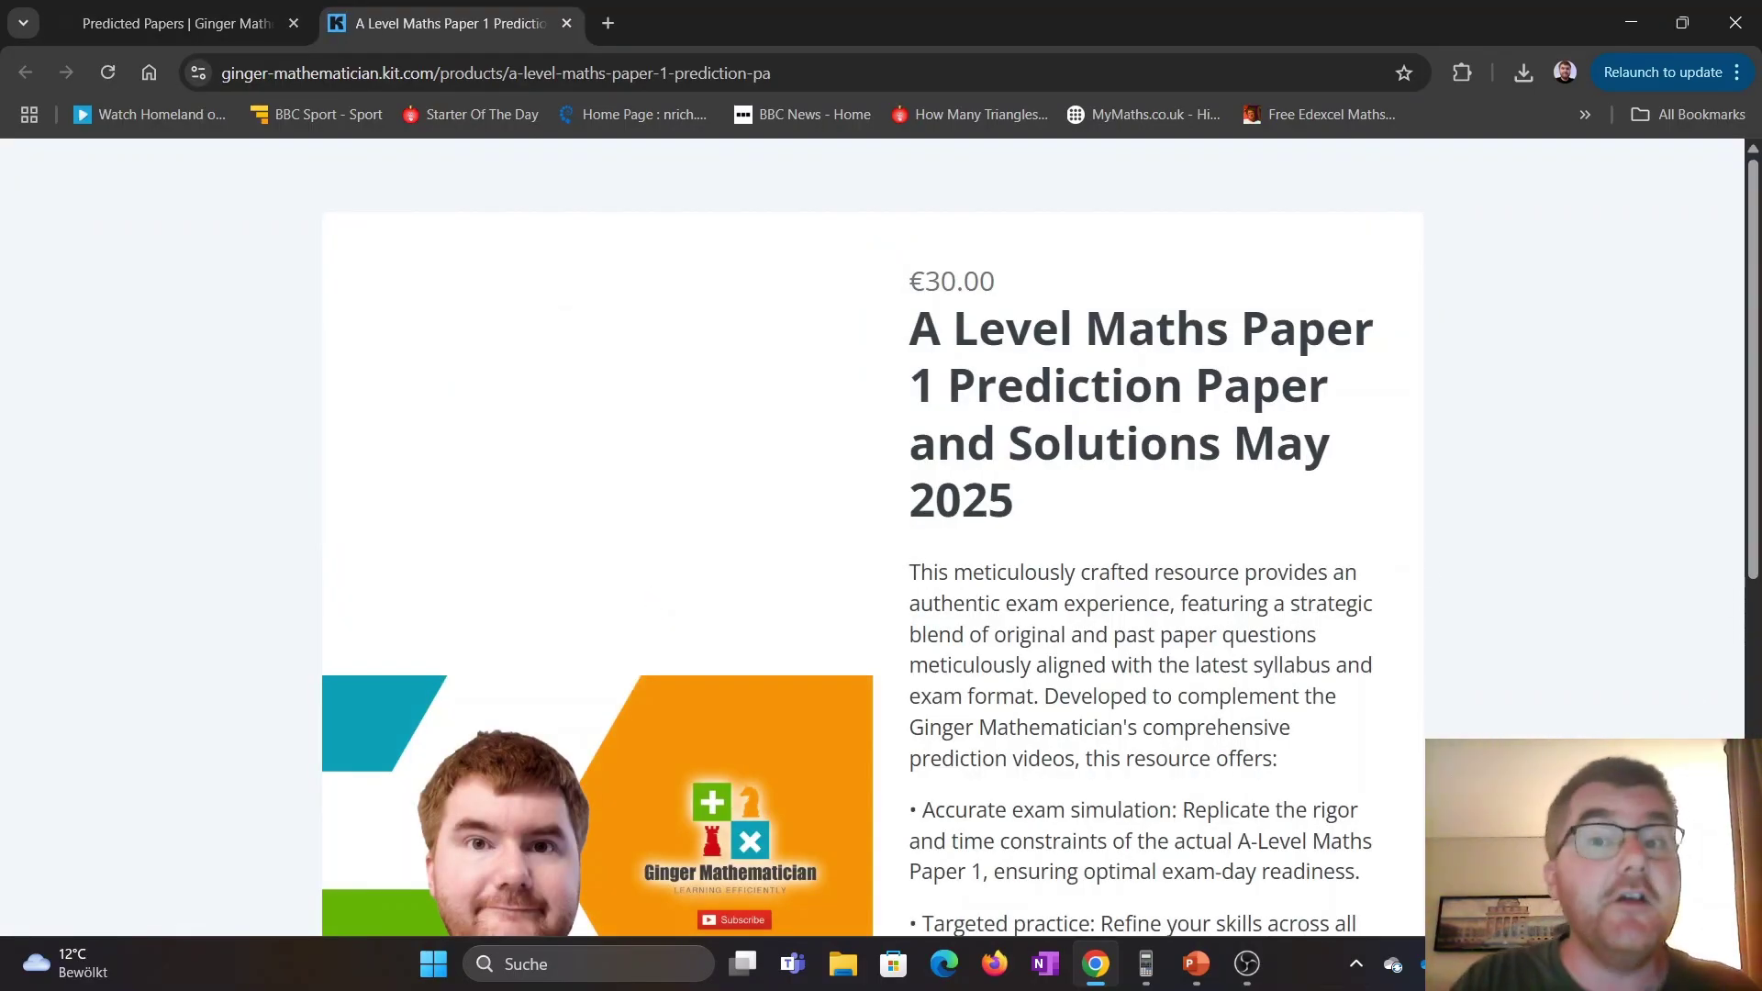
{"action": "scroll", "coordinate": [1633, 647], "scroll_direction": "down", "scroll_amount": 1}
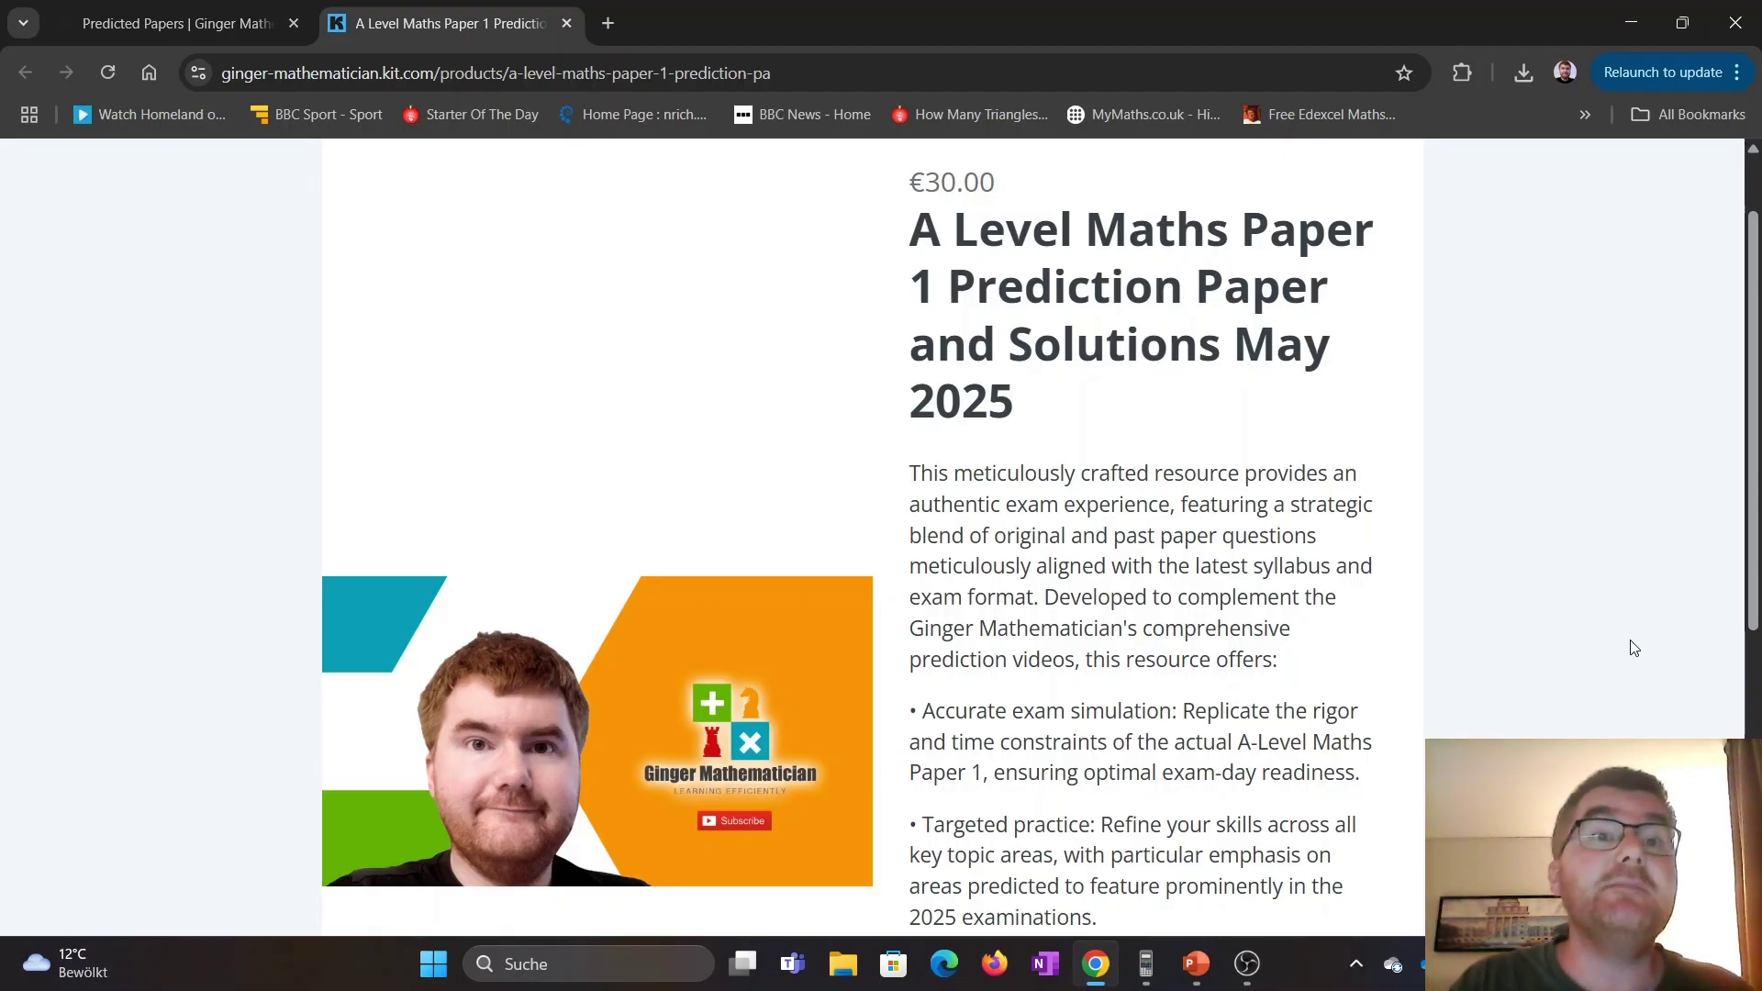
{"action": "left_click", "coordinate": [566, 23]}
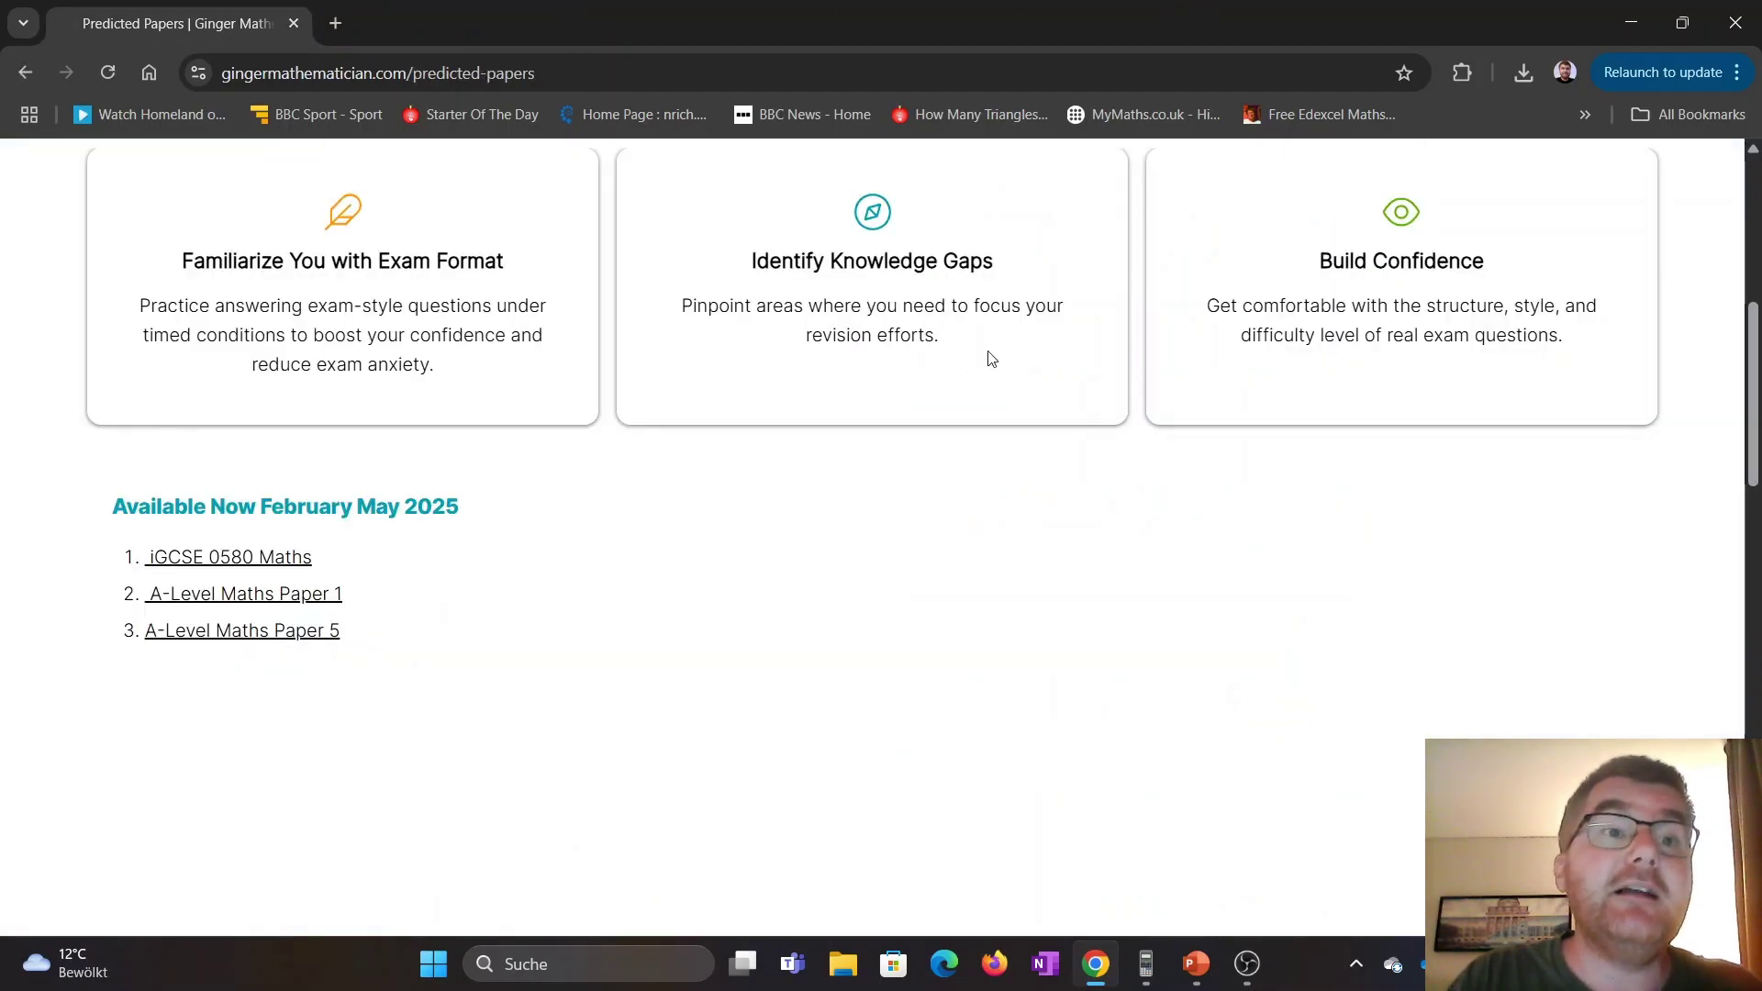